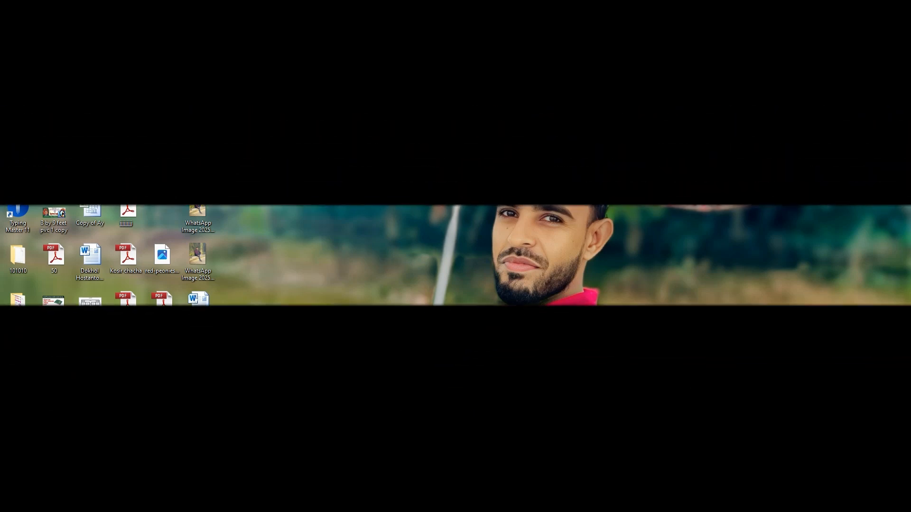
Step: Launch Microsoft Word 2010 from the Microsoft Office program group and start with a blank document
left_click(403, 501)
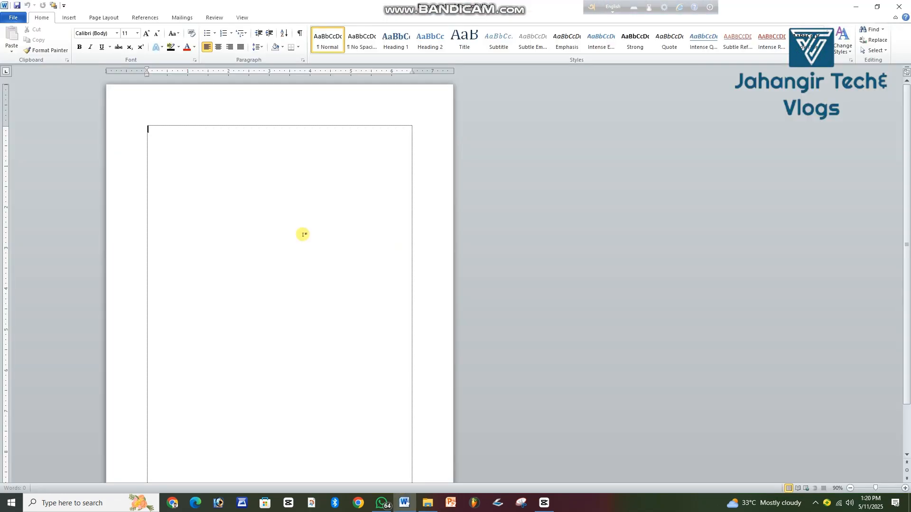
key("super+d")
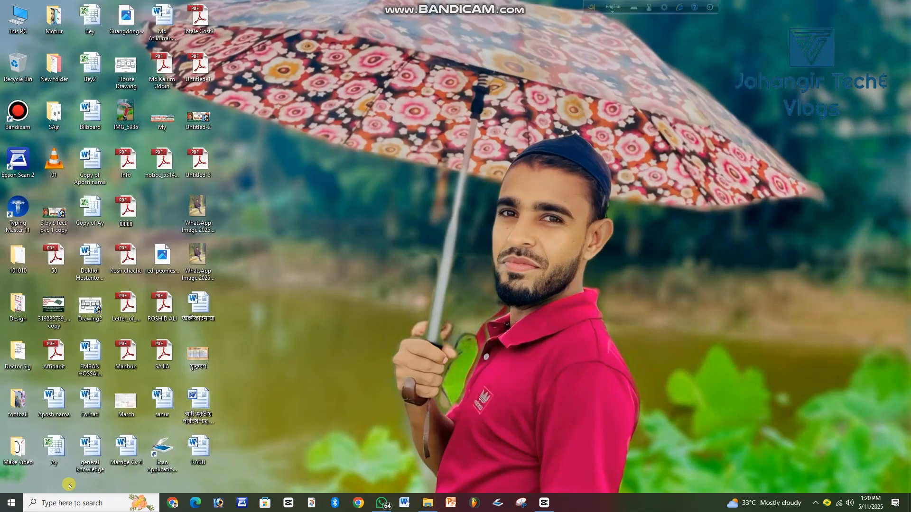
left_click(3, 505)
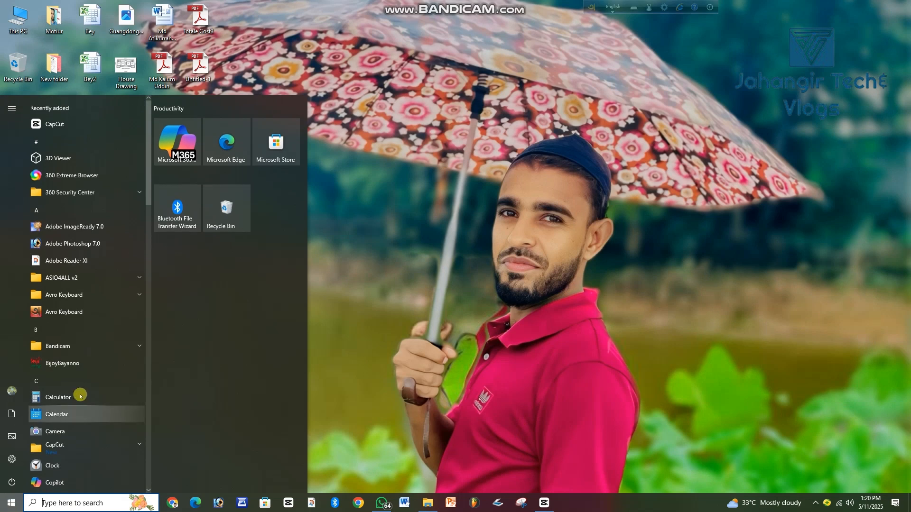
scroll(78, 396, "down", 5)
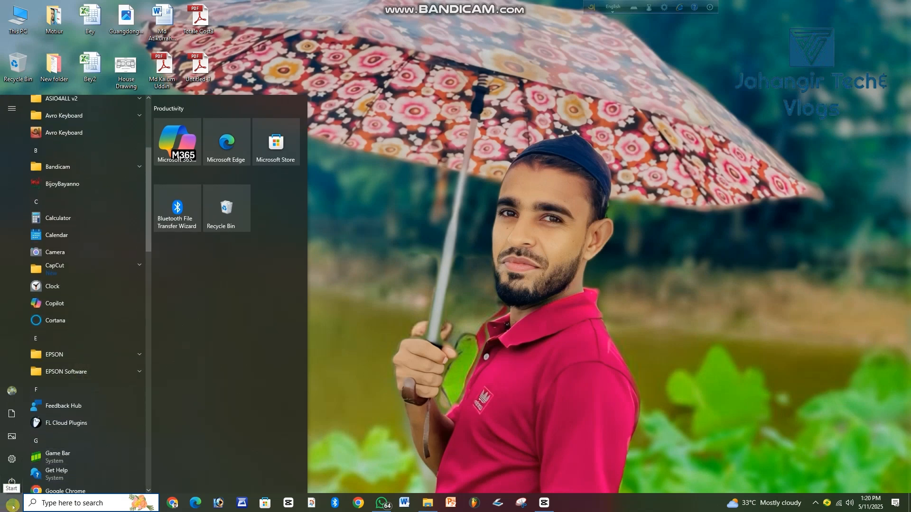
scroll(56, 395, "down", 3)
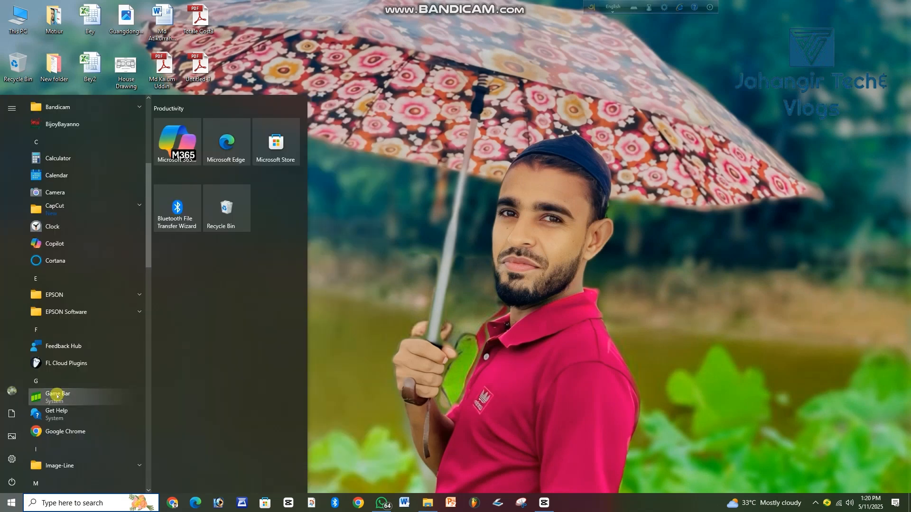
scroll(96, 380, "down", 5)
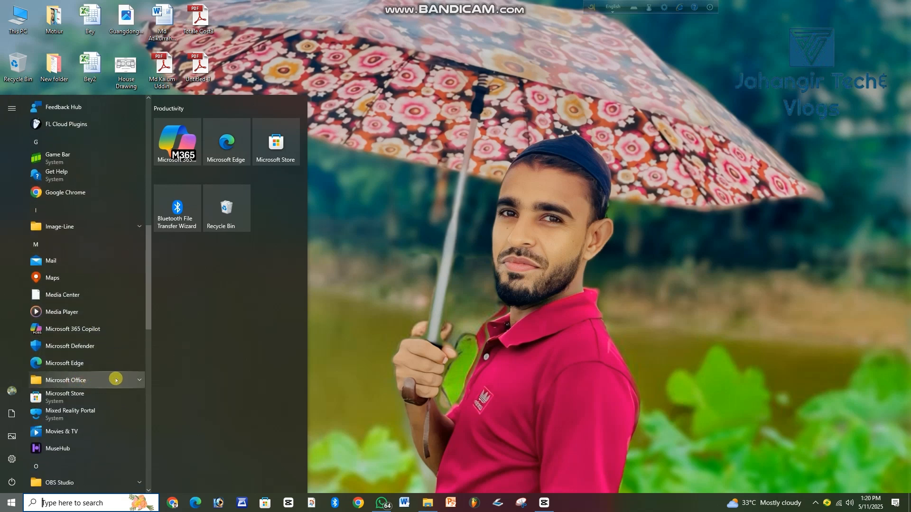
left_click(112, 380)
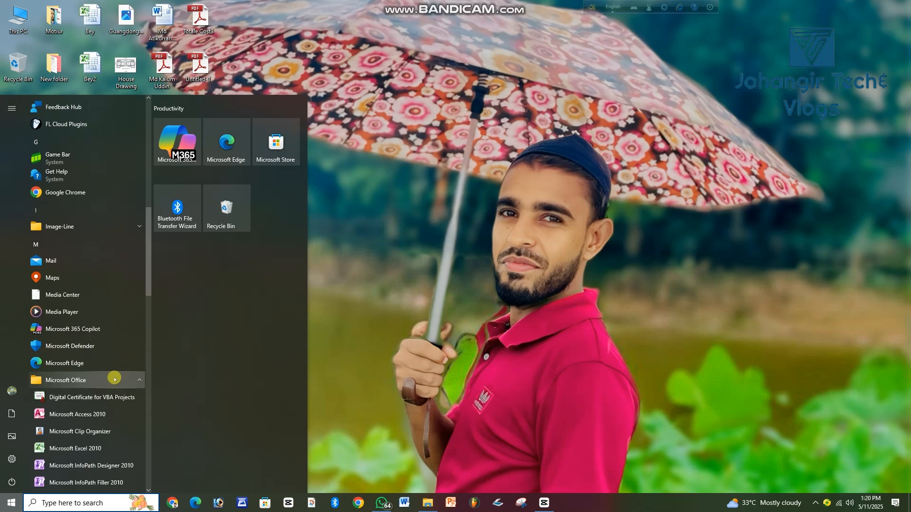
scroll(114, 381, "down", 4)
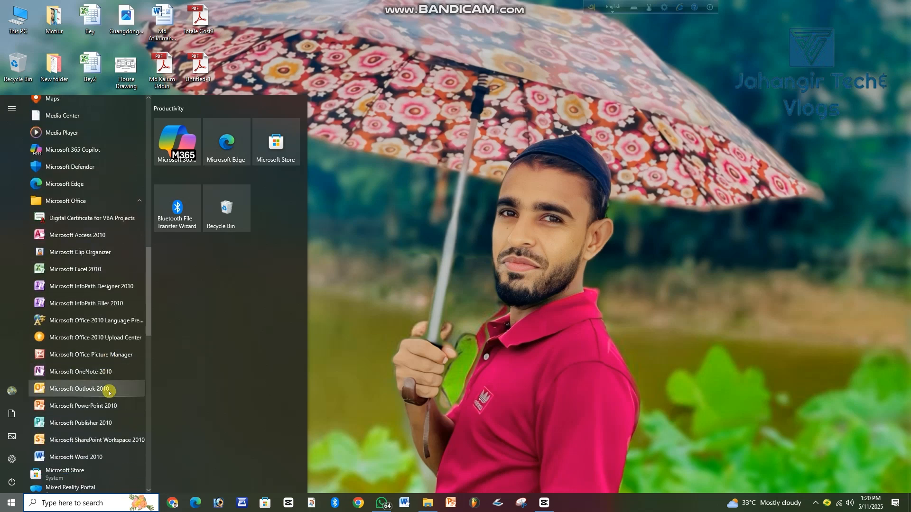
scroll(109, 390, "down", 3)
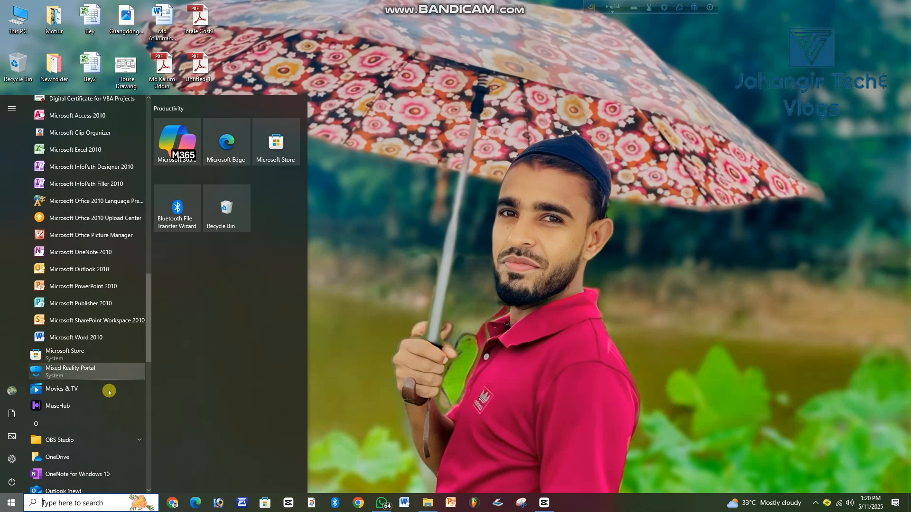
left_click(81, 340)
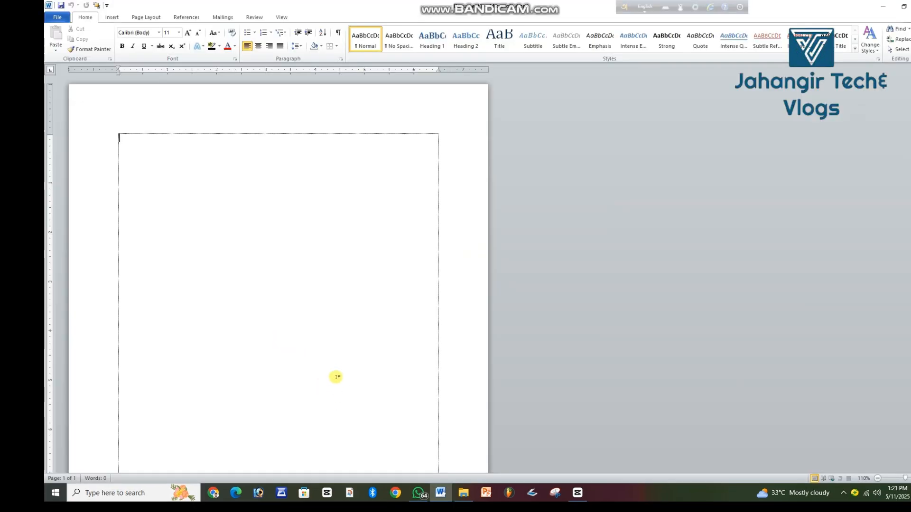
Step: Review the margin and orientation settings in Page Setup and accept them as they are
scroll(331, 374, "up", 1, "ctrl")
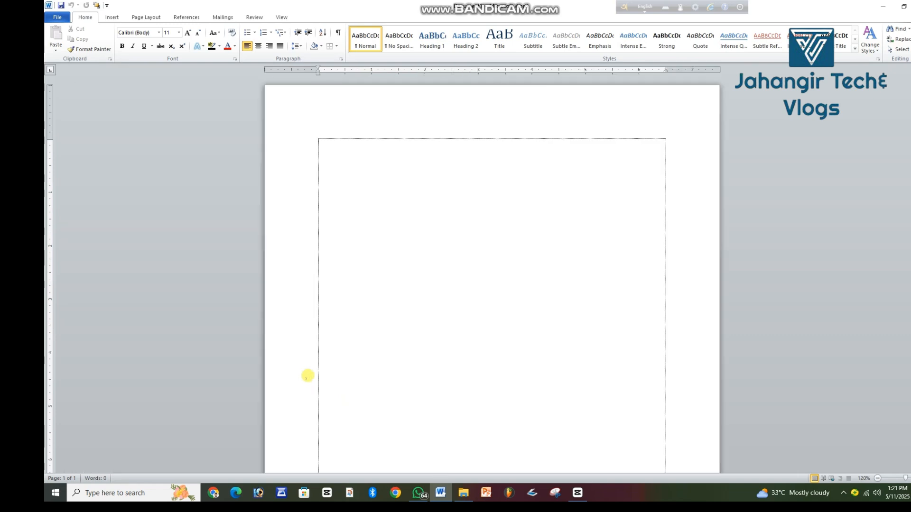
left_click(149, 16)
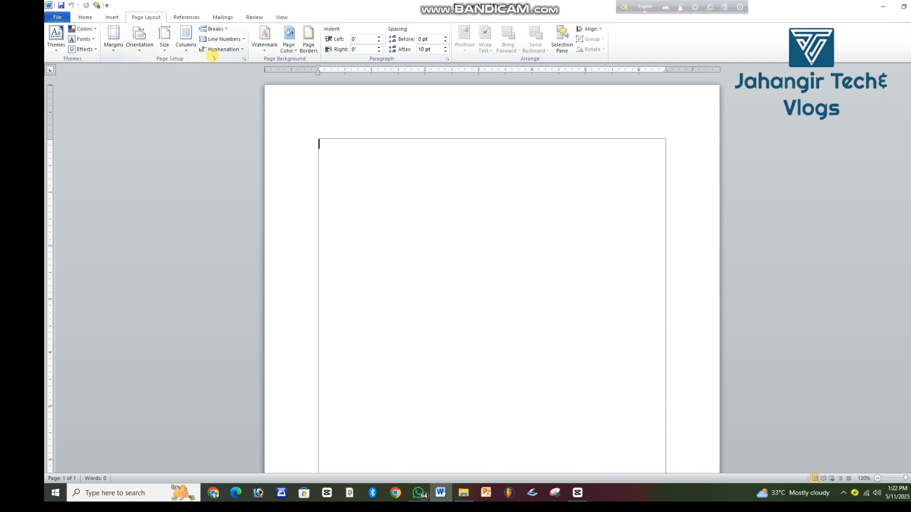
left_click(244, 59)
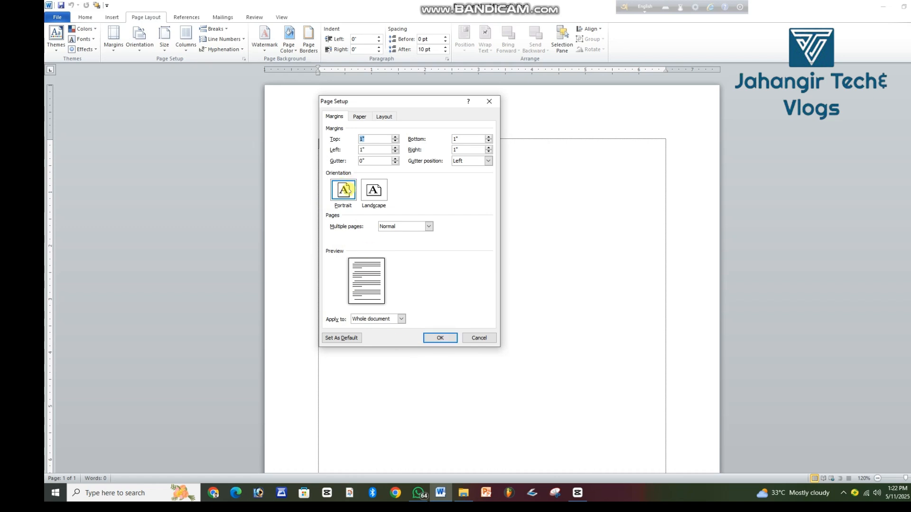
left_click(436, 338)
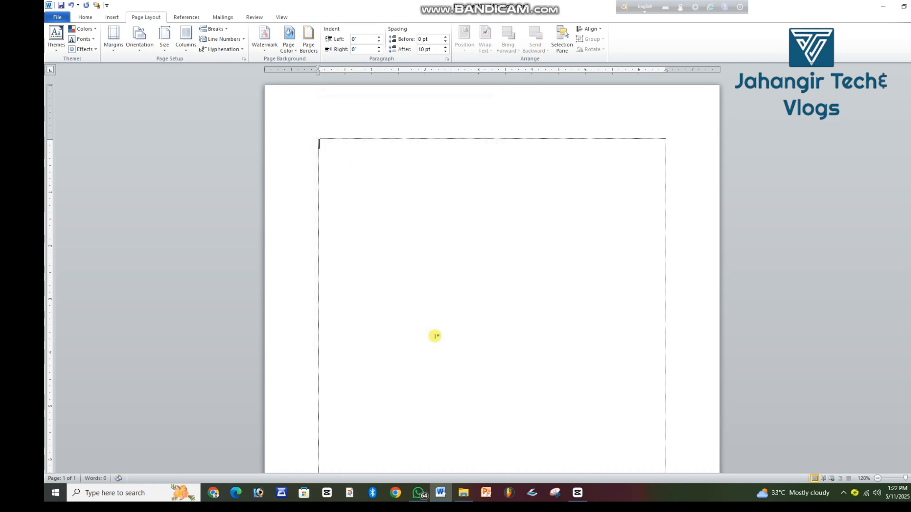
Step: Set the page orientation to Landscape for the whole document in Page Setup
scroll(434, 338, "down", 4)
scroll(434, 337, "down", 4)
scroll(429, 327, "up", 3)
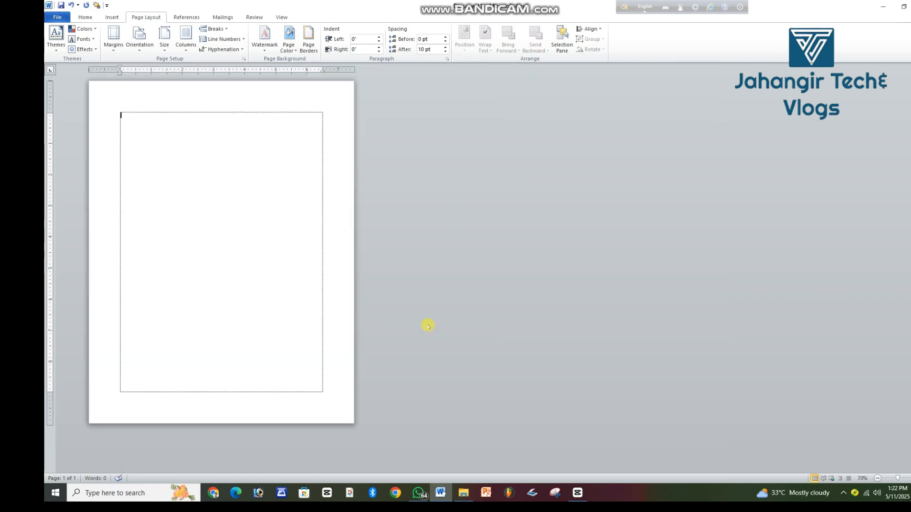
scroll(361, 328, "up", 3)
scroll(317, 320, "up", 1)
left_click(243, 59)
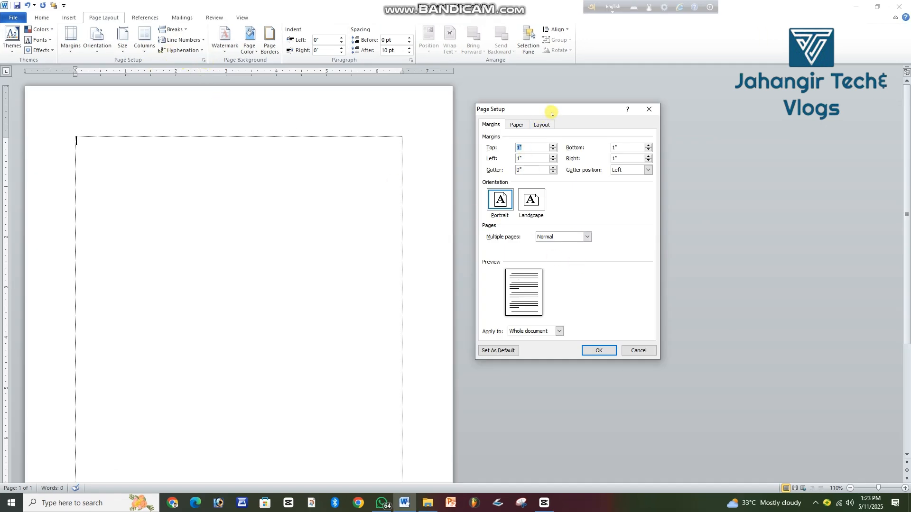
left_click_drag(552, 112, 520, 100)
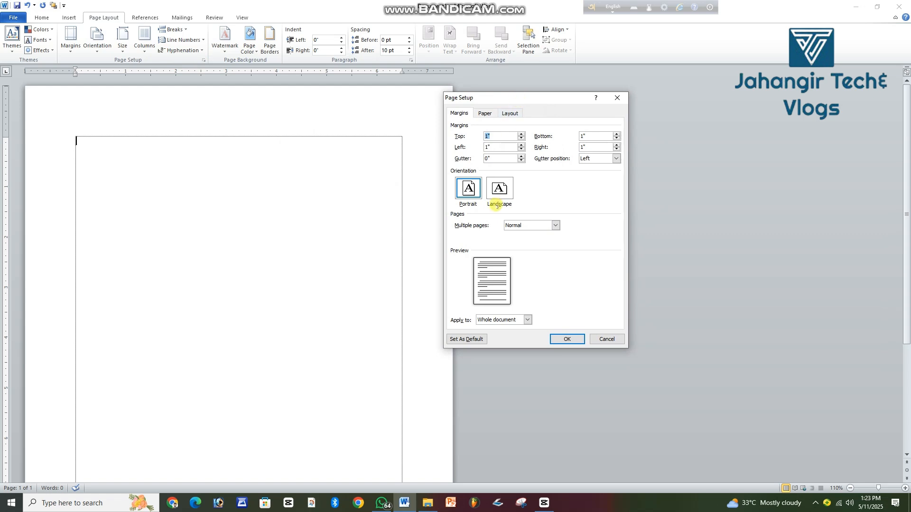
left_click(497, 188)
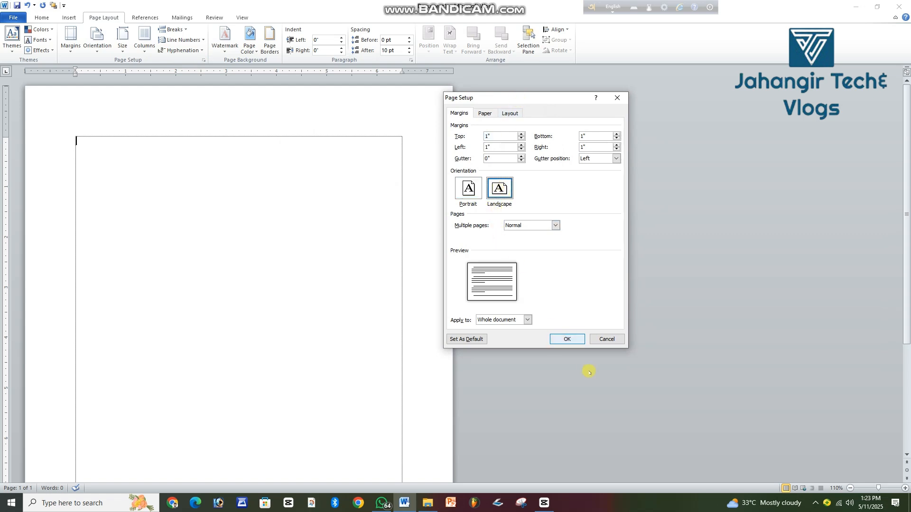
left_click(567, 339)
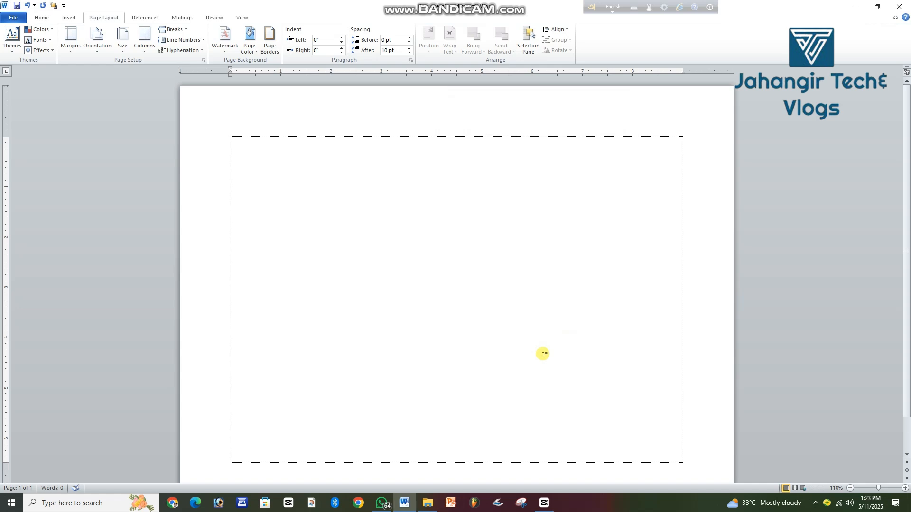
Step: Switch the whole document's page orientation back to Portrait in Page Setup
scroll(543, 354, "down", 3)
left_click(204, 60)
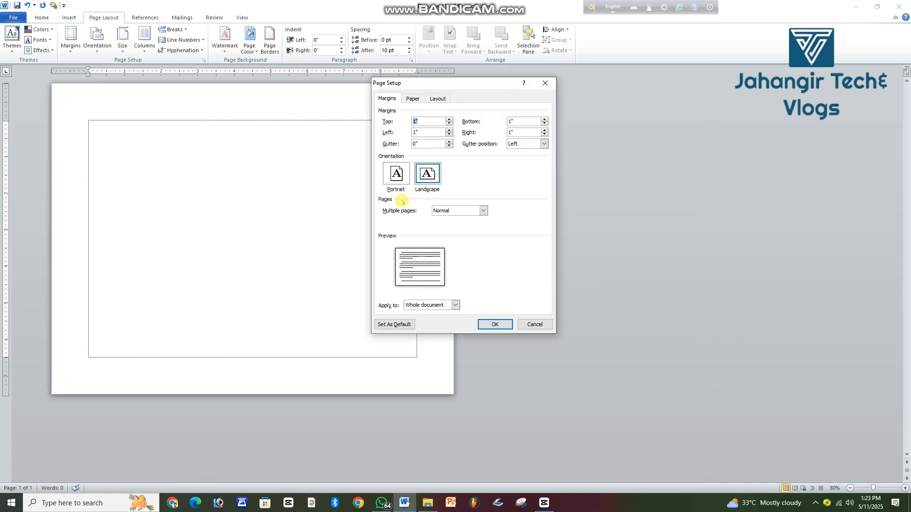
left_click(396, 175)
left_click(495, 324)
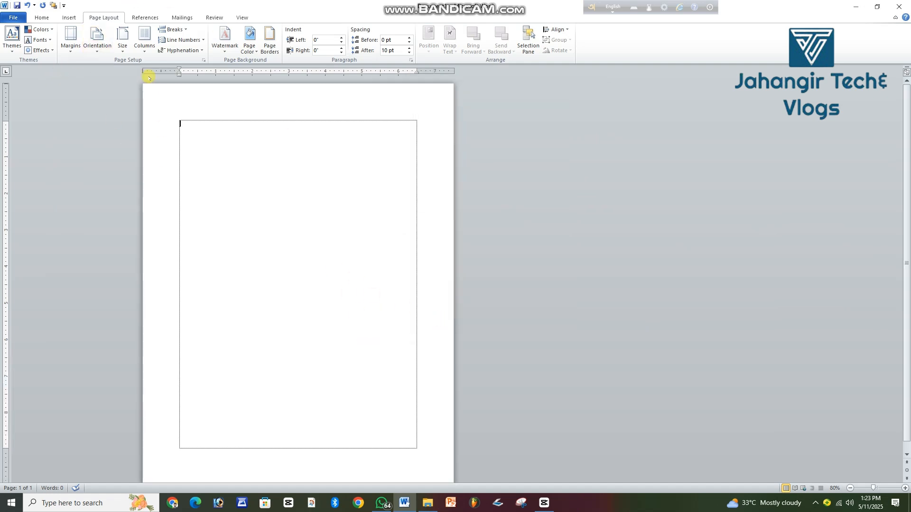
Step: Set the top page margin to 2 inches for the whole document
left_click(204, 60)
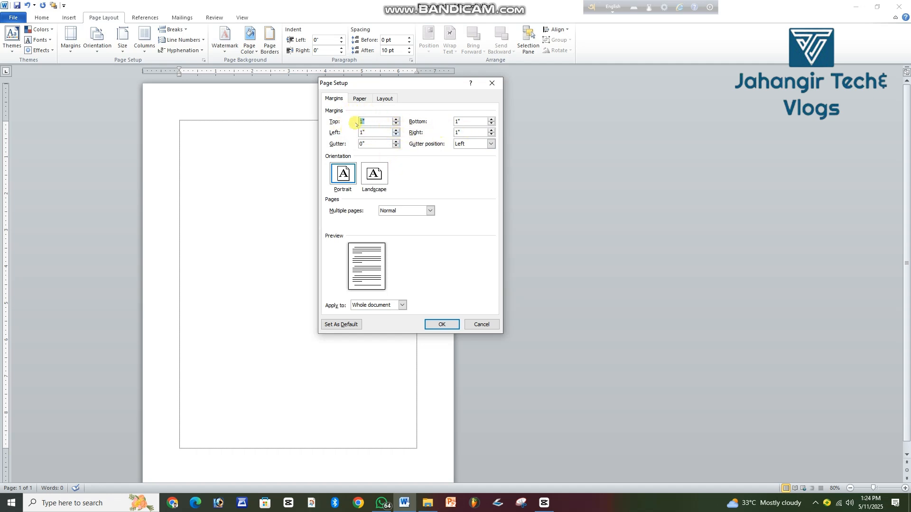
left_click(397, 119)
left_click(396, 120)
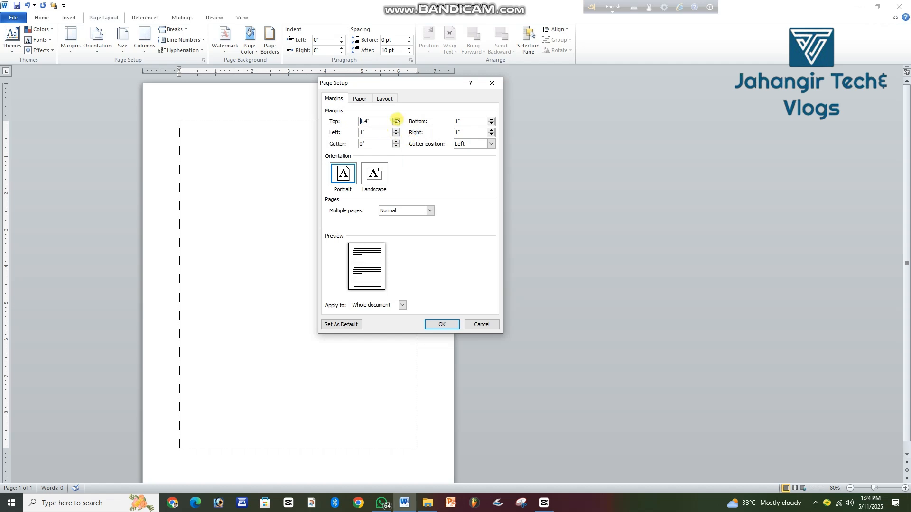
left_click(396, 120)
left_click(397, 120)
left_click(396, 120)
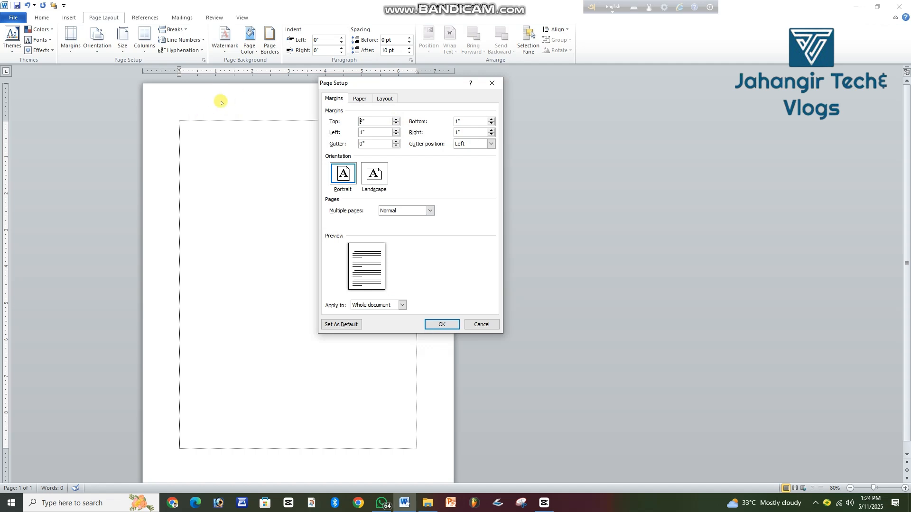
left_click(438, 324)
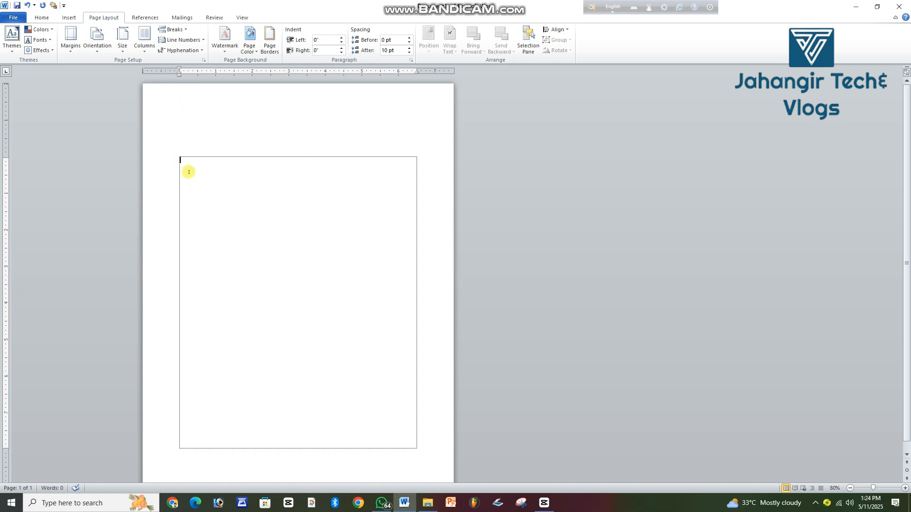
Step: Browse the available paper sizes in Page Setup and apply Letter (8.5 x 11 inch) to the whole document
left_click(203, 61)
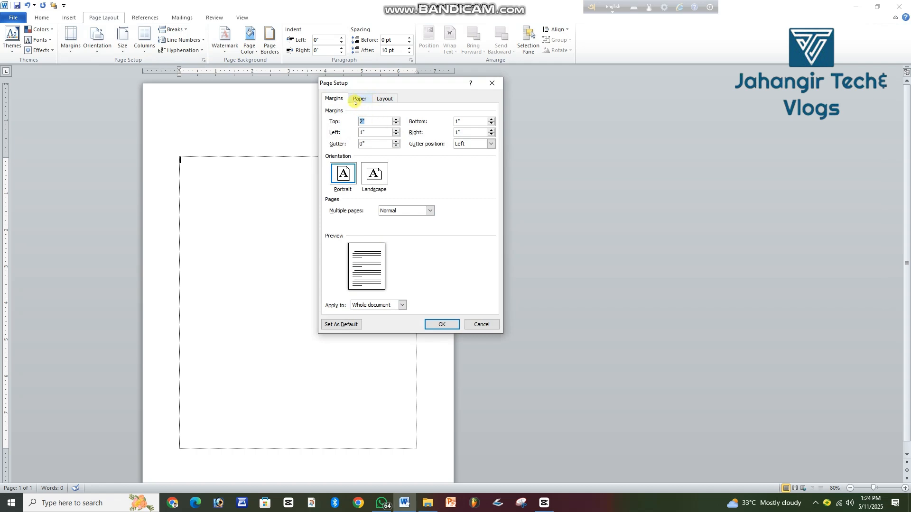
left_click(492, 84)
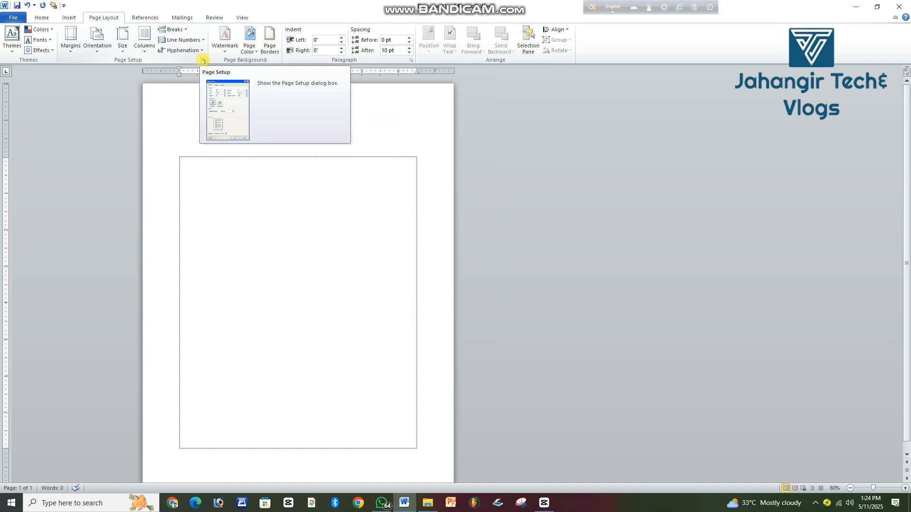
left_click(203, 60)
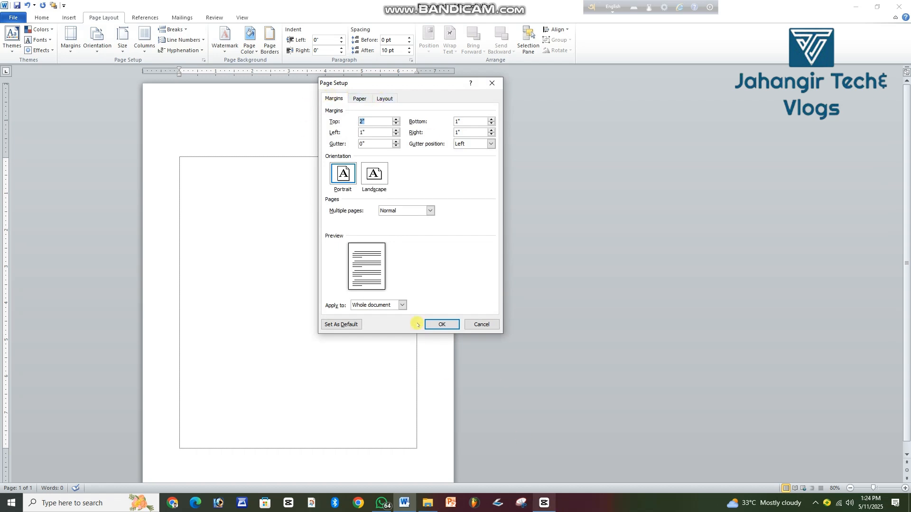
left_click(358, 98)
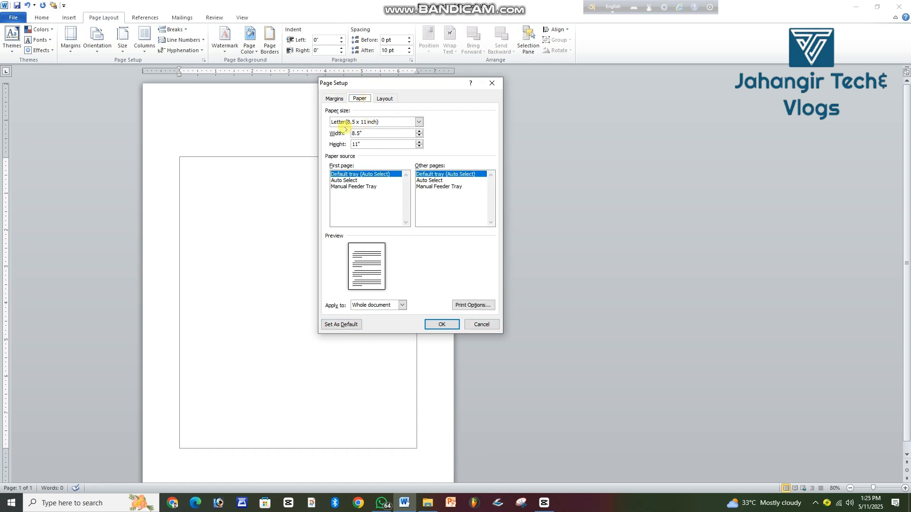
left_click(418, 121)
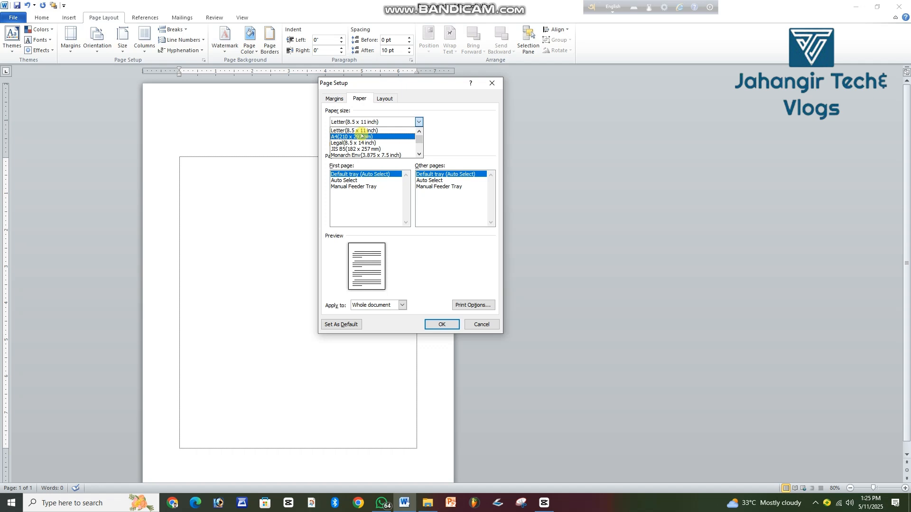
scroll(359, 138, "down", 5)
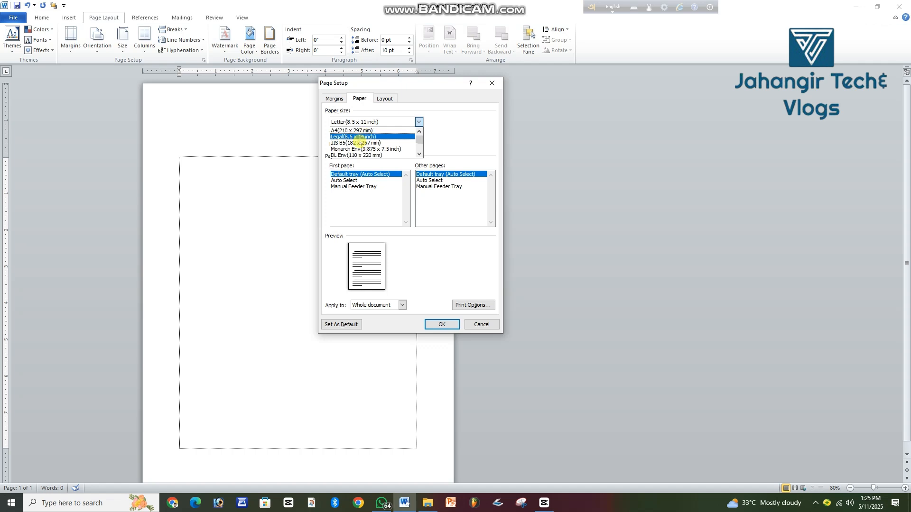
scroll(358, 147, "down", 5)
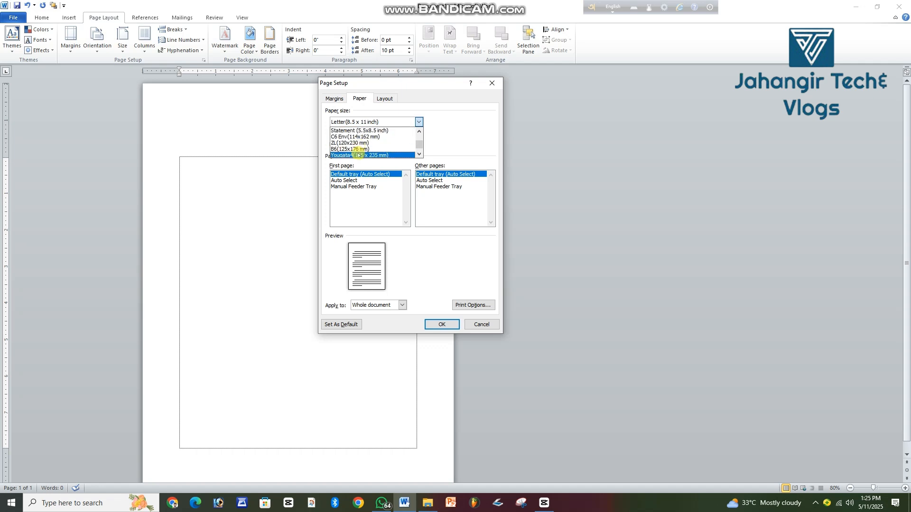
scroll(357, 147, "up", 10)
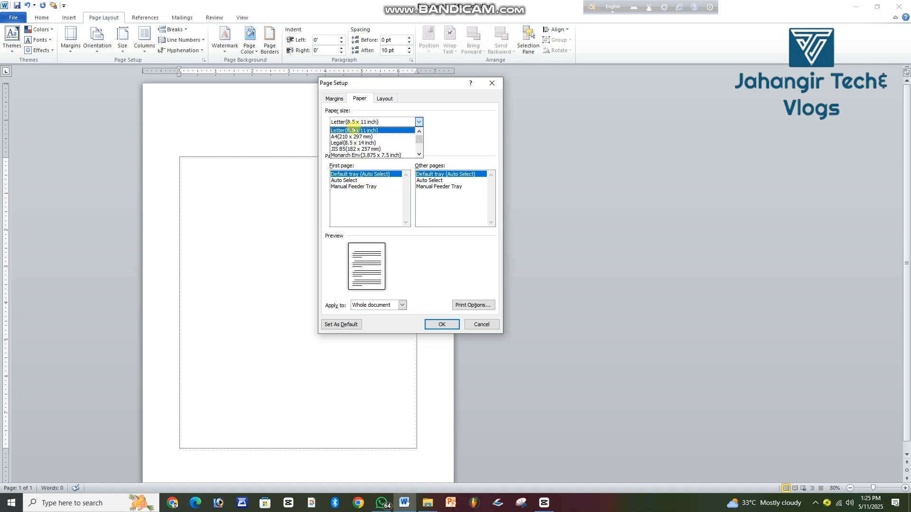
left_click(354, 131)
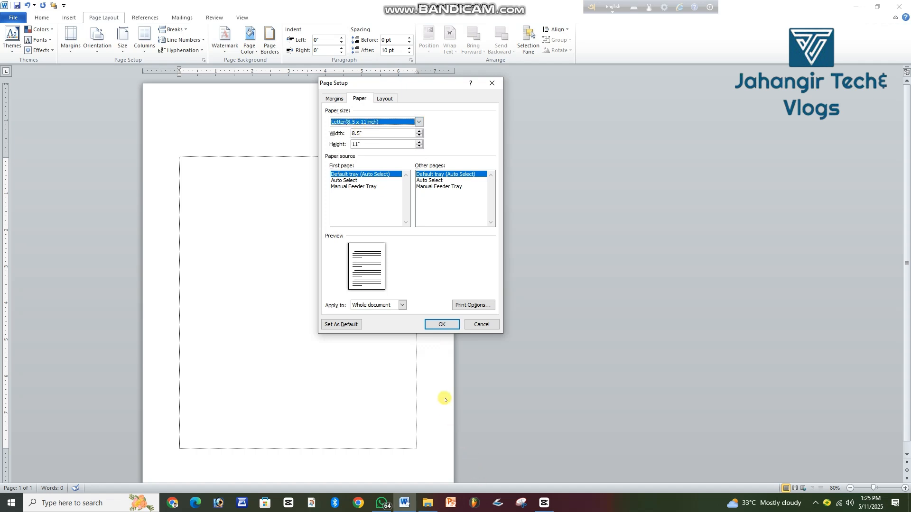
left_click(438, 323)
scroll(333, 254, "down", 3)
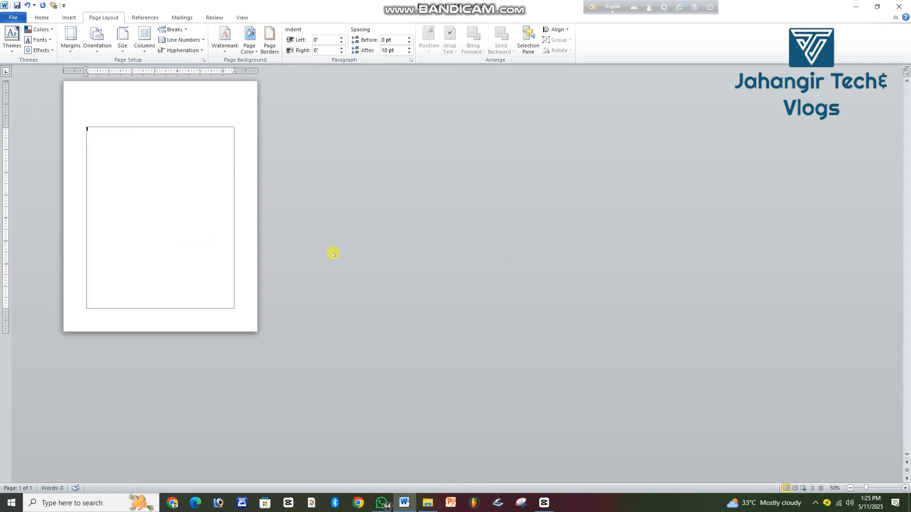